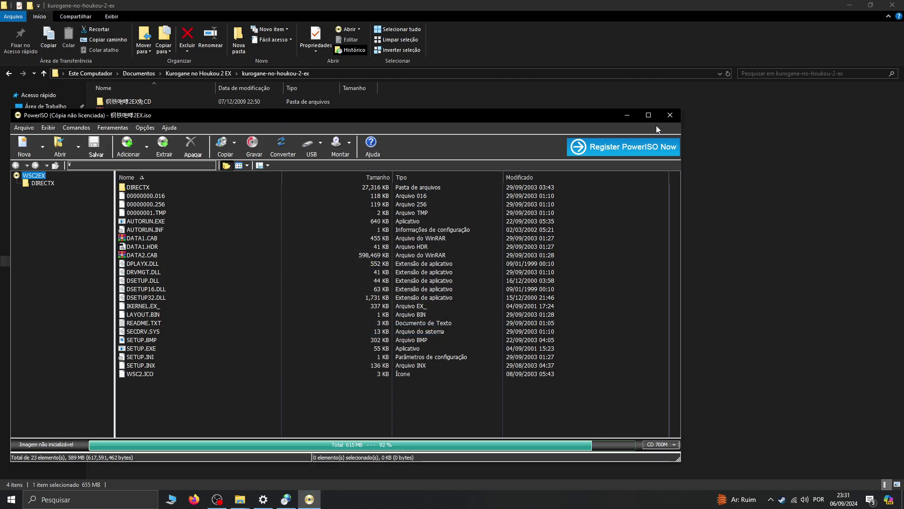
Step: Close PowerISO now that the image is extracted into kurogane-no-houkou-2-ex
{"action": "left_click", "coordinate": [669, 119]}
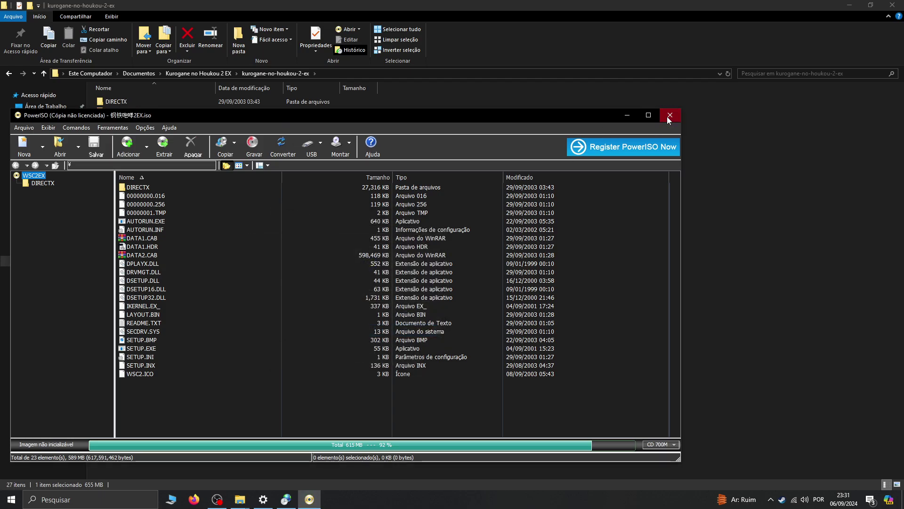
Step: Run SETUP.EXE from the kurogane-no-houkou-2_202304 folder and dismiss the finished maintenance wizard
{"action": "mouse_move", "coordinate": [239, 499]}
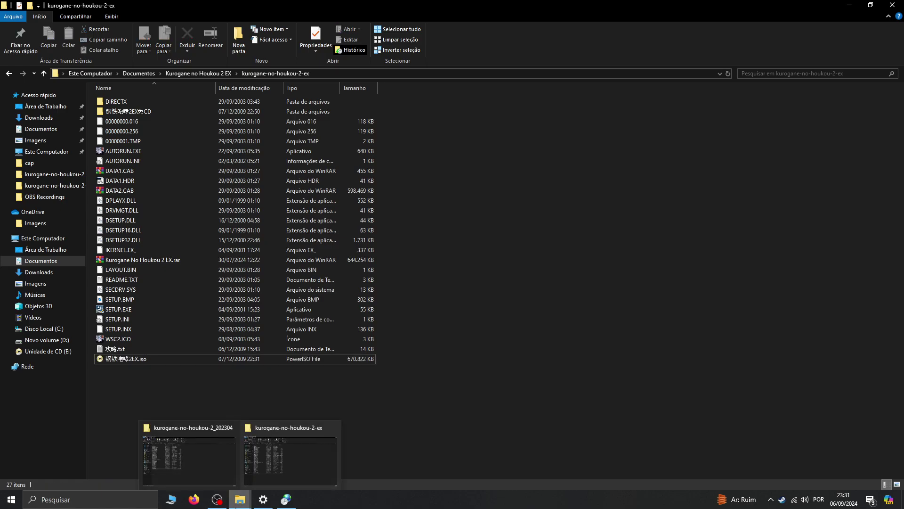
{"action": "left_click", "coordinate": [213, 463]}
{"action": "left_click", "coordinate": [211, 463]}
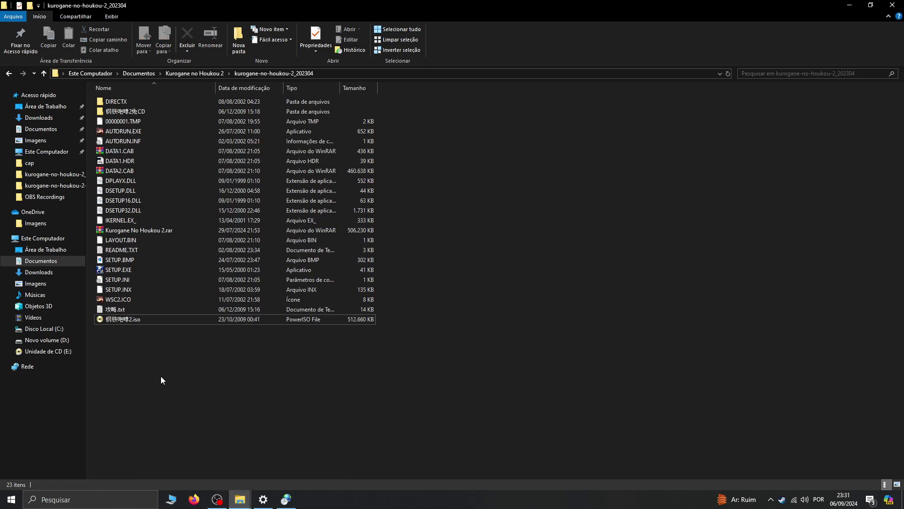
{"action": "double_click", "coordinate": [132, 269]}
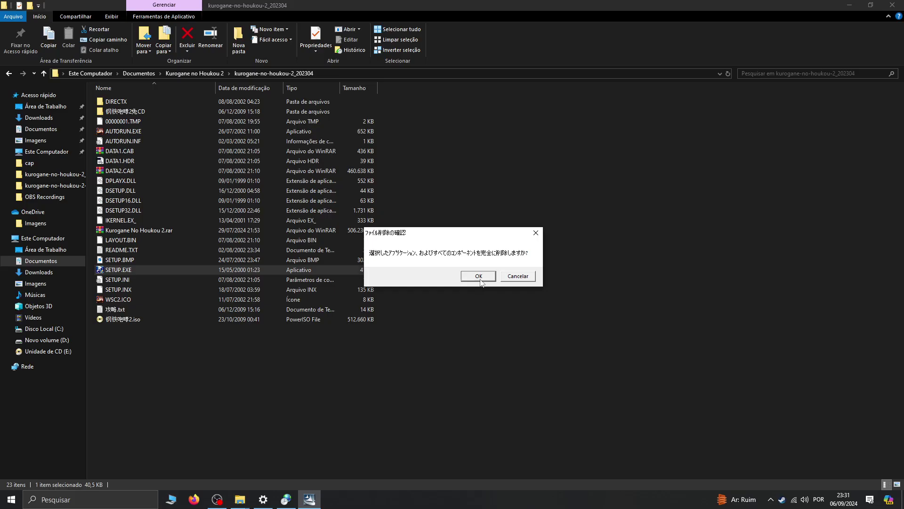
{"action": "left_click", "coordinate": [479, 277]}
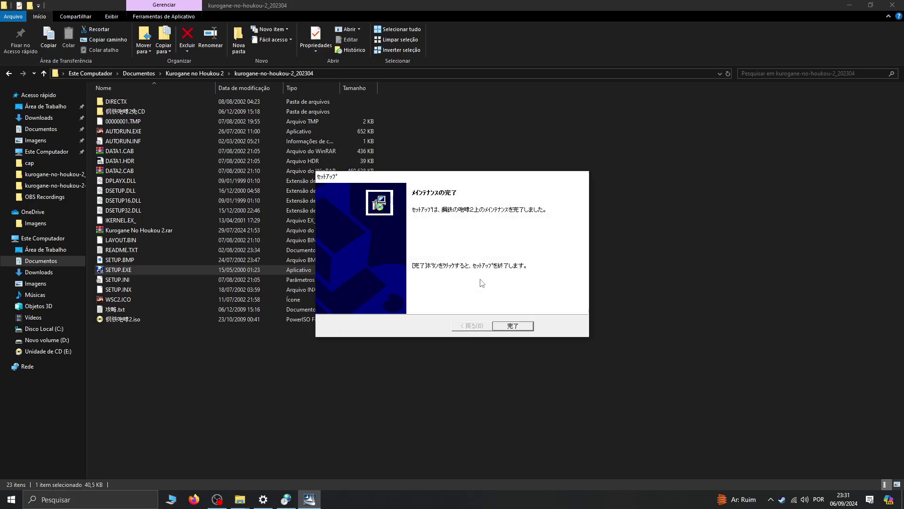
{"action": "left_click", "coordinate": [511, 325]}
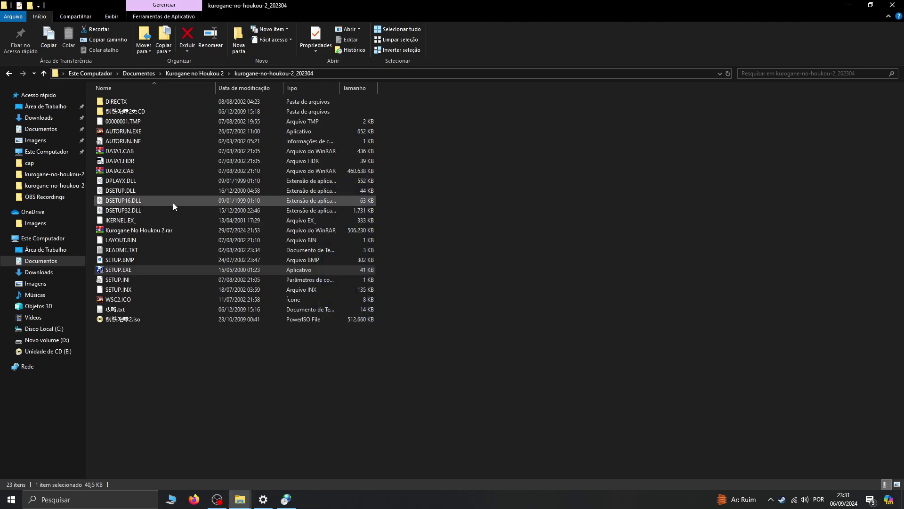
Step: Install Kurogane no Houkou 2 via AUTORUN.EXE, closing its readme, then return to the -ex folder
{"action": "double_click", "coordinate": [137, 134]}
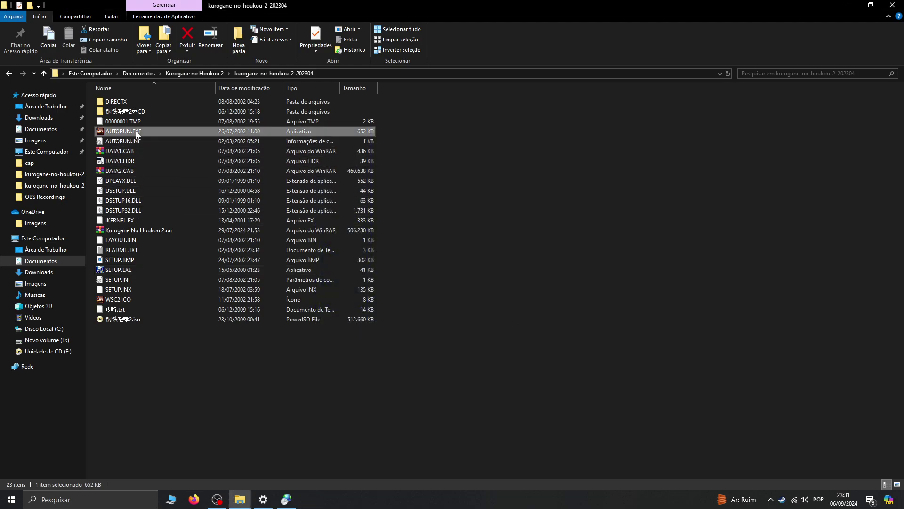
{"action": "left_click", "coordinate": [386, 300]}
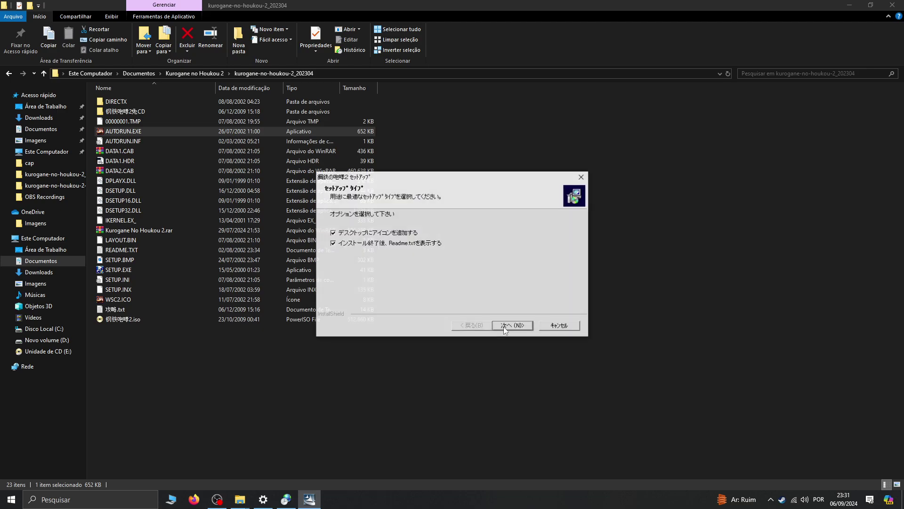
{"action": "left_click", "coordinate": [504, 326]}
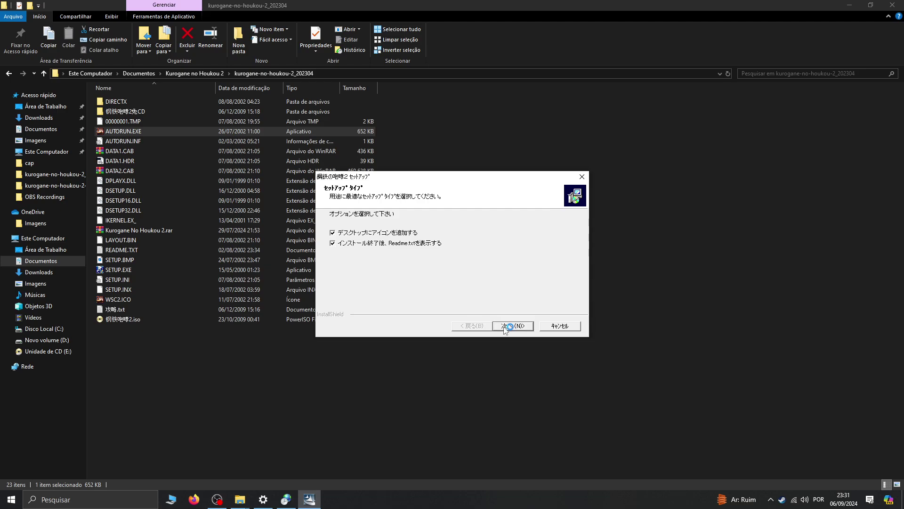
{"action": "left_click", "coordinate": [770, 90]}
{"action": "left_click", "coordinate": [527, 326]}
{"action": "left_click", "coordinate": [513, 326]}
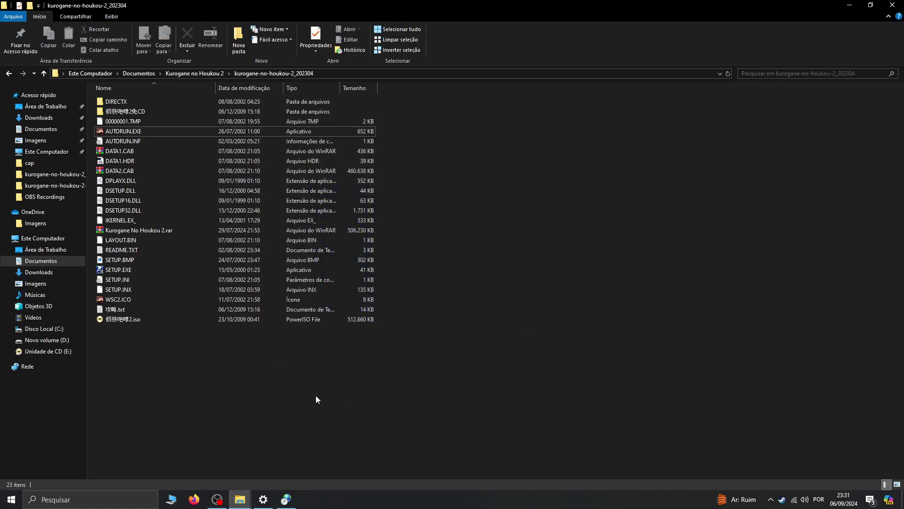
{"action": "mouse_move", "coordinate": [239, 499]}
{"action": "left_click", "coordinate": [292, 459]}
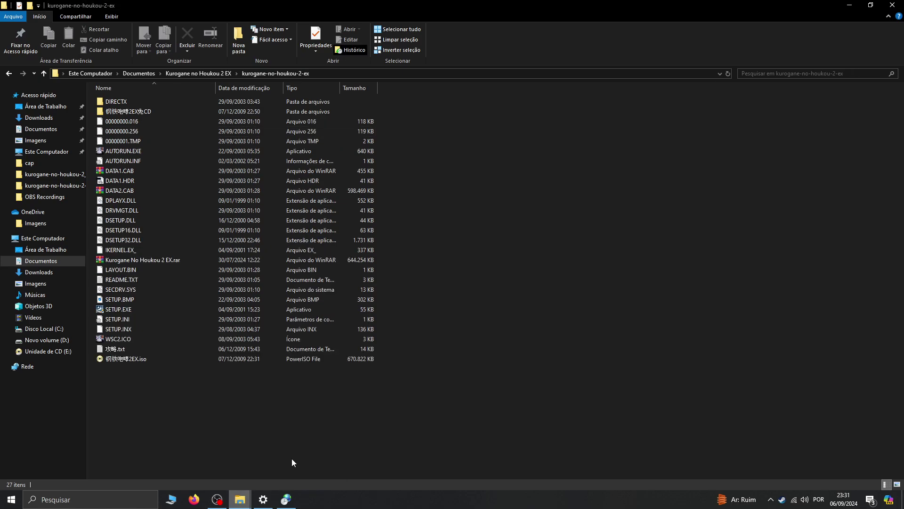
Step: Run the Extra Kit's SETUP.EXE, then start its installation from AUTORUN.EXE
{"action": "double_click", "coordinate": [122, 310]}
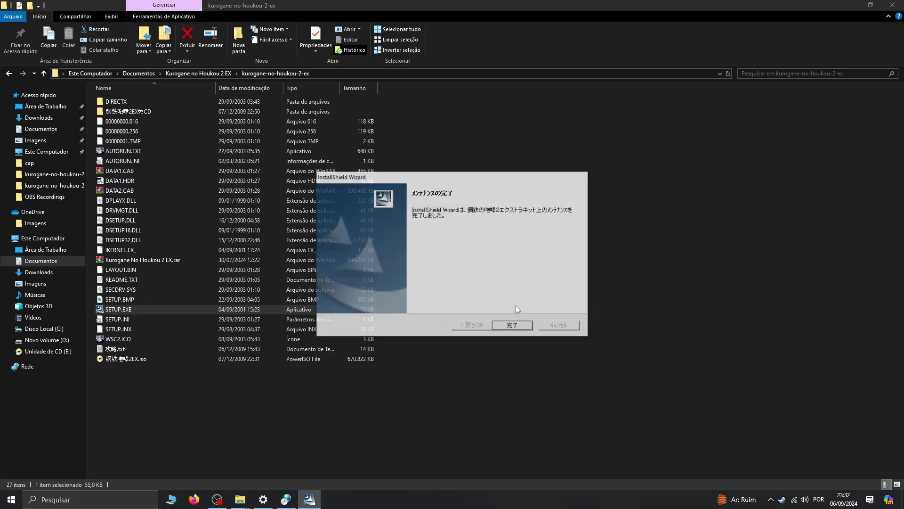
{"action": "left_click", "coordinate": [516, 325]}
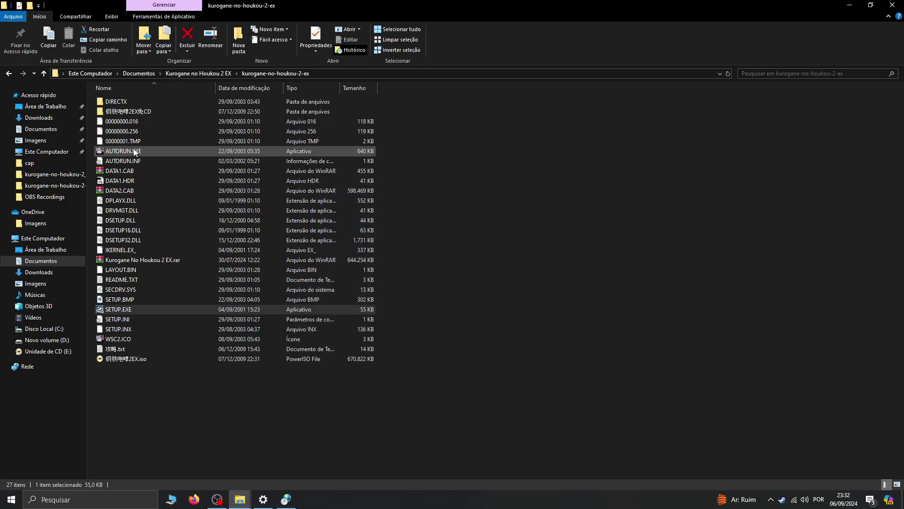
{"action": "double_click", "coordinate": [135, 151]}
{"action": "left_click", "coordinate": [432, 306]}
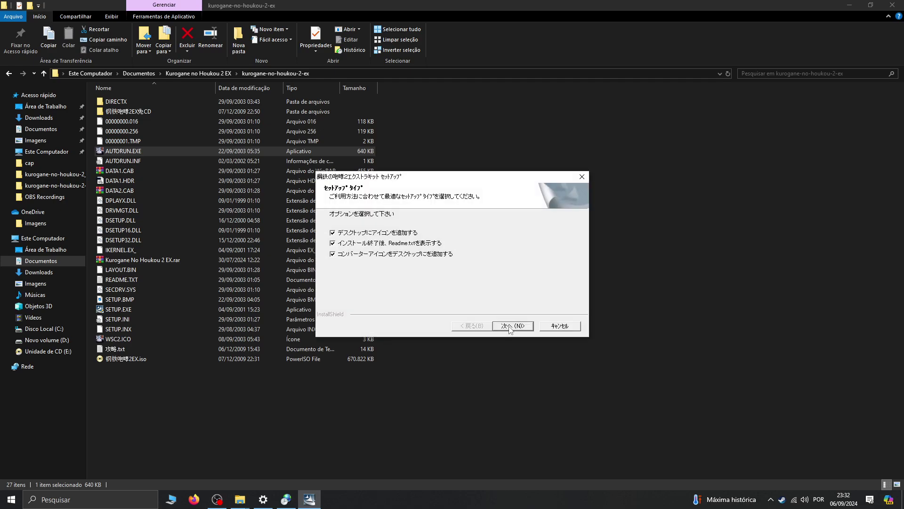
Step: Finish the Extra Kit installation, close its readme, and open the NoCD patch folder
{"action": "left_click", "coordinate": [509, 327]}
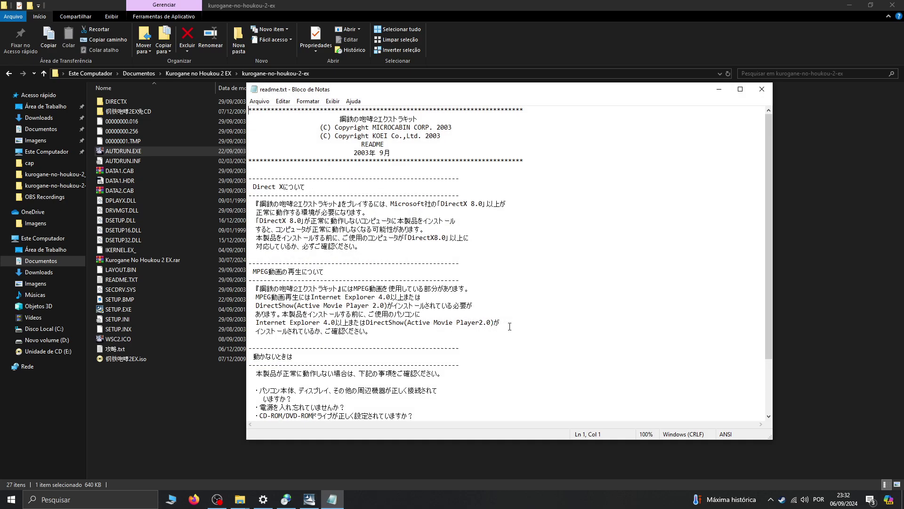
{"action": "left_click", "coordinate": [763, 90]}
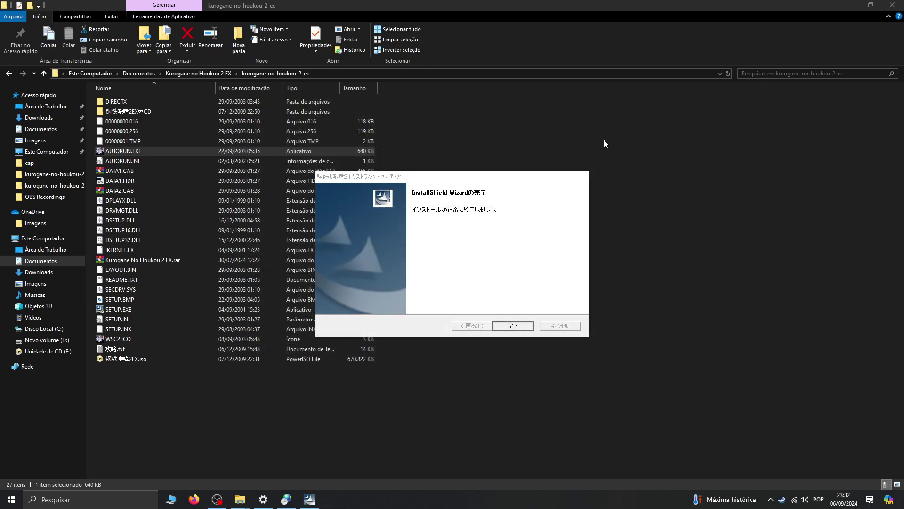
{"action": "left_click", "coordinate": [513, 326]}
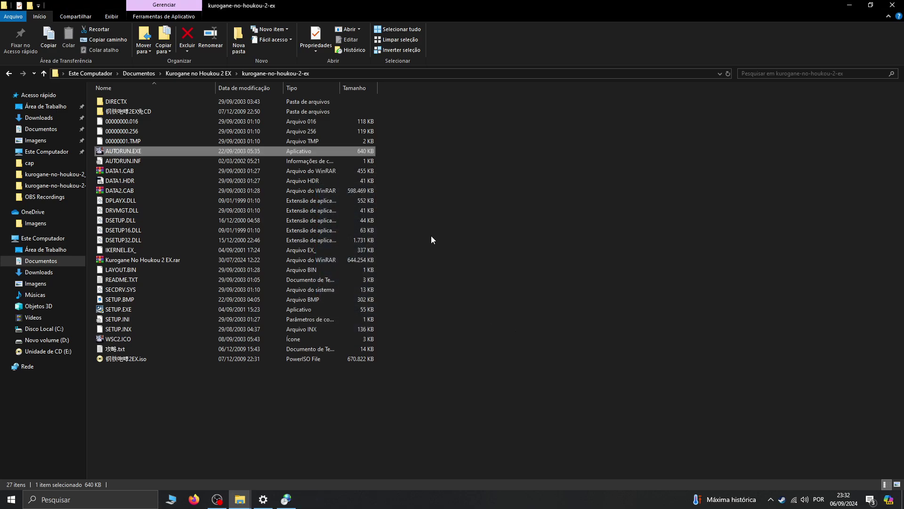
{"action": "double_click", "coordinate": [131, 110]}
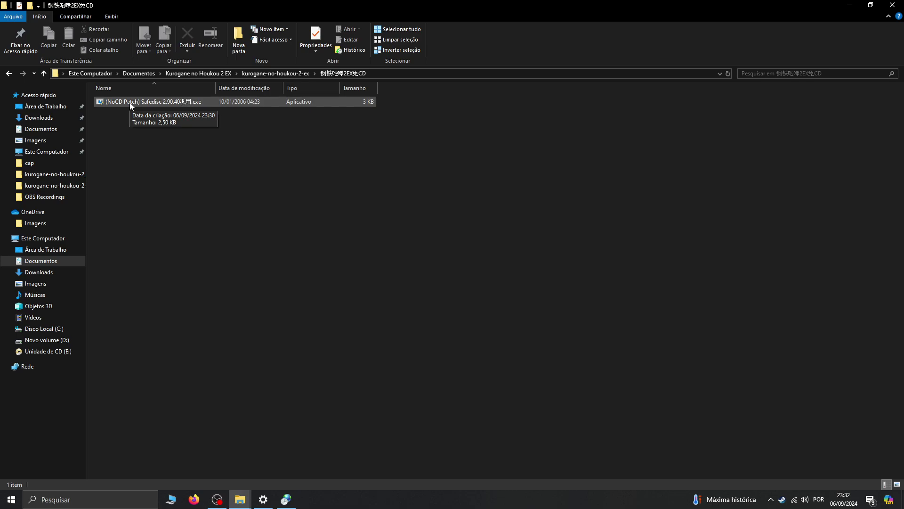
Step: Run the Safedisc 2.90.40 NoCD patcher on wsc2ex.exe and acknowledge the completion message
{"action": "left_click", "coordinate": [130, 103]}
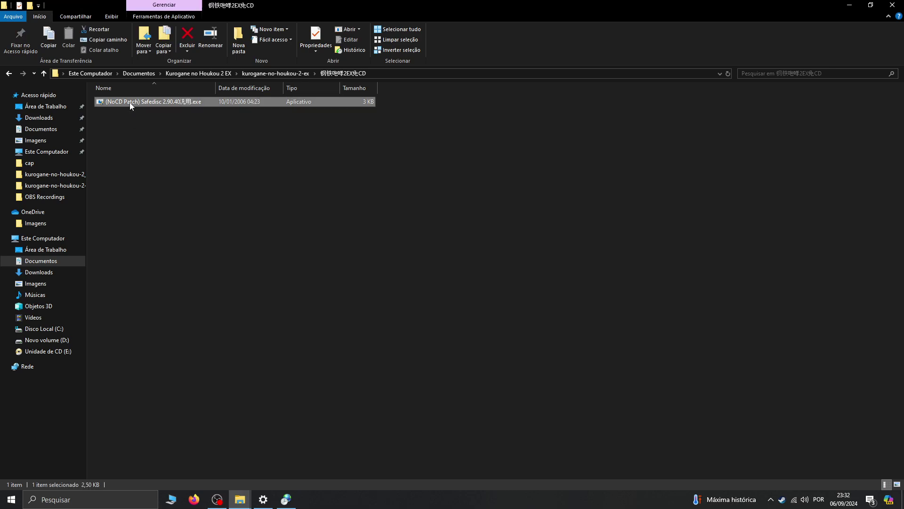
{"action": "right_click", "coordinate": [130, 105]}
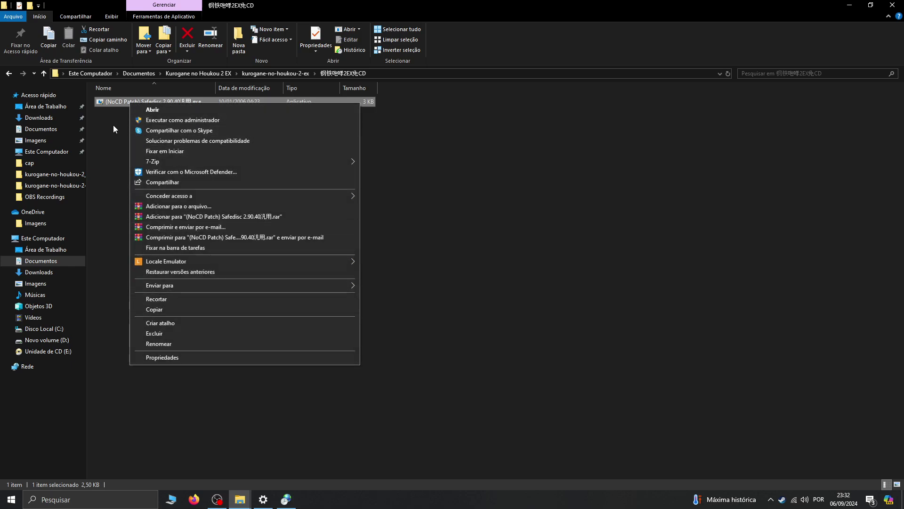
{"action": "left_click", "coordinate": [144, 114]}
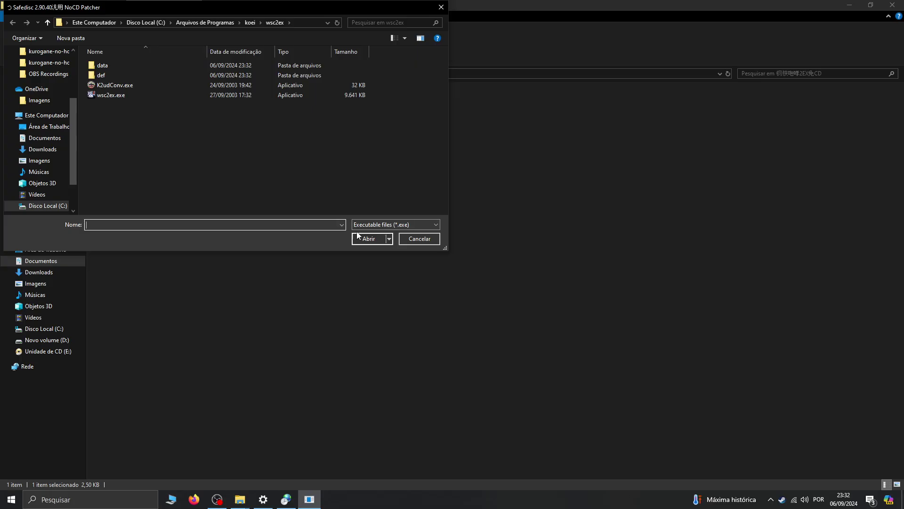
{"action": "left_click", "coordinate": [154, 96]}
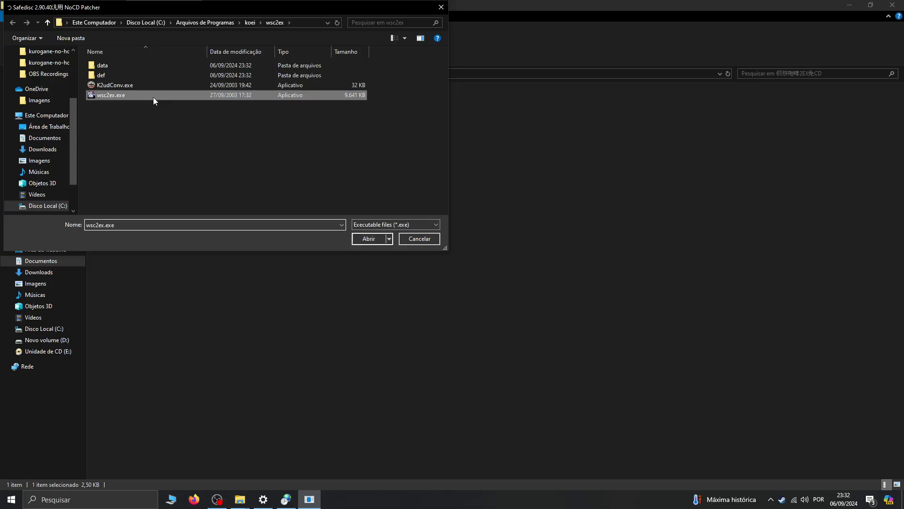
{"action": "left_click", "coordinate": [373, 242]}
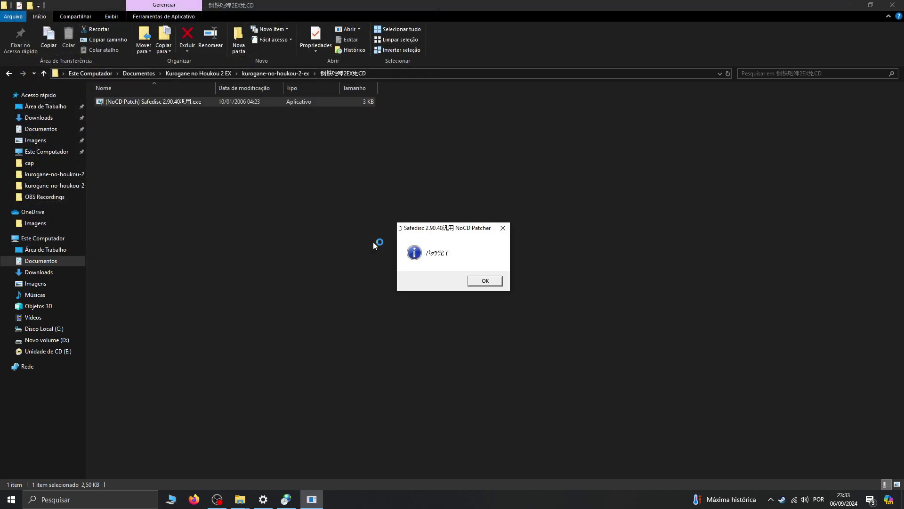
{"action": "left_click", "coordinate": [468, 281]}
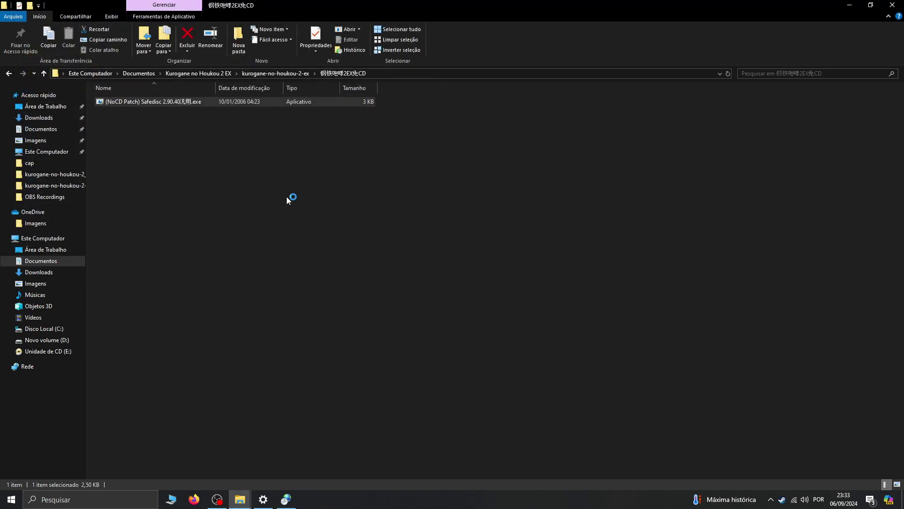
Step: Check debug.ini on the desktop shows WindowMode=1, then cut the file
{"action": "key", "text": "super+d"}
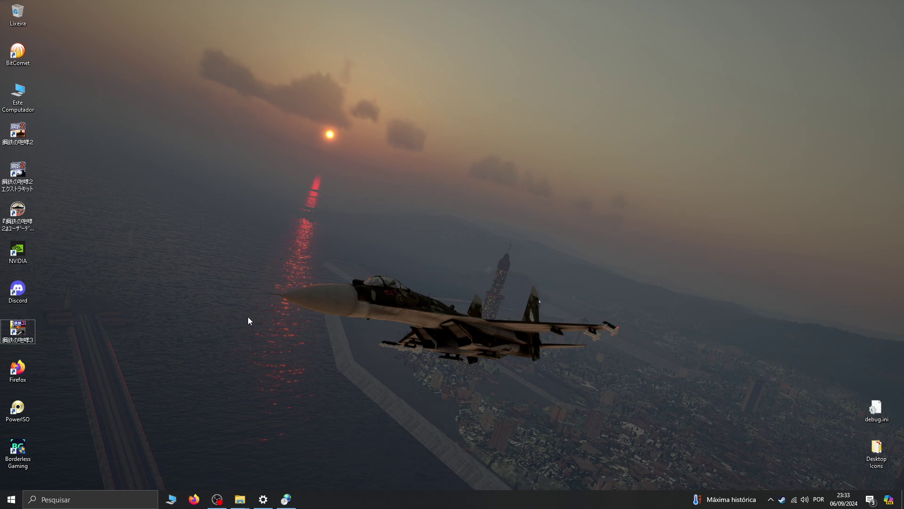
{"action": "double_click", "coordinate": [863, 408]}
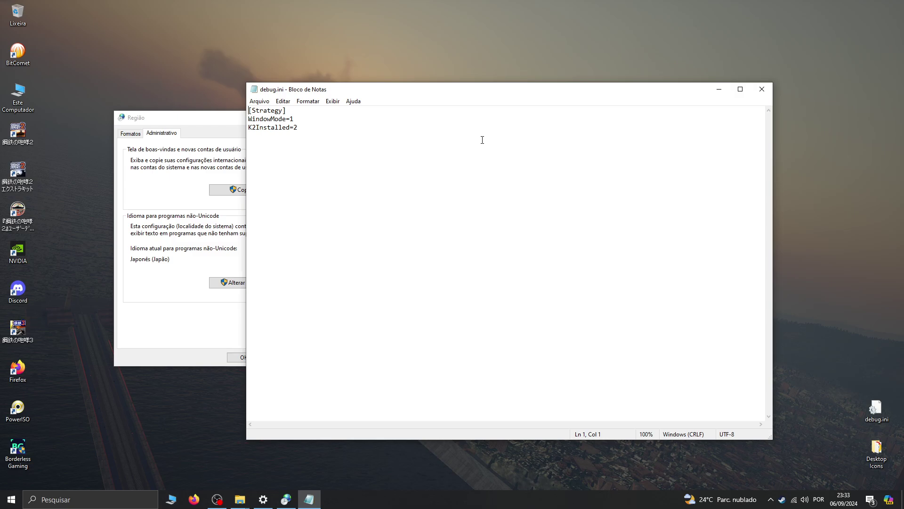
{"action": "left_click", "coordinate": [761, 89]}
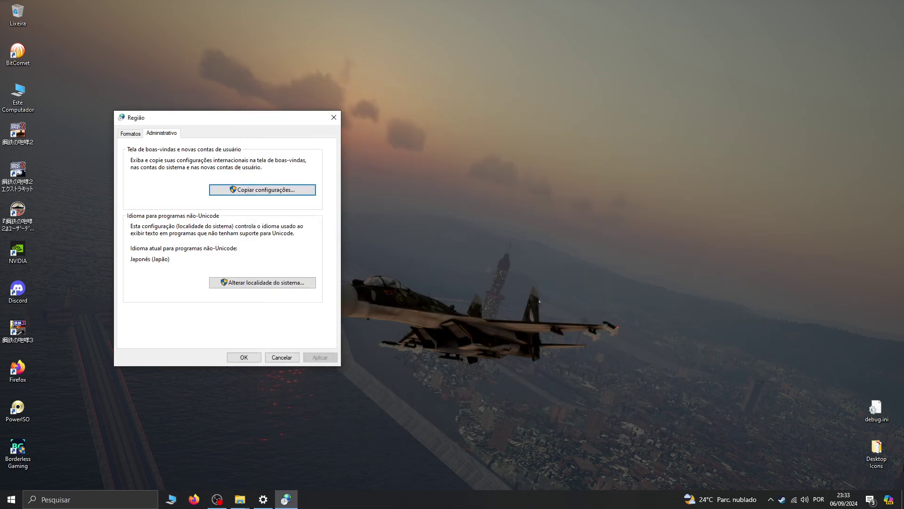
{"action": "right_click", "coordinate": [872, 410]}
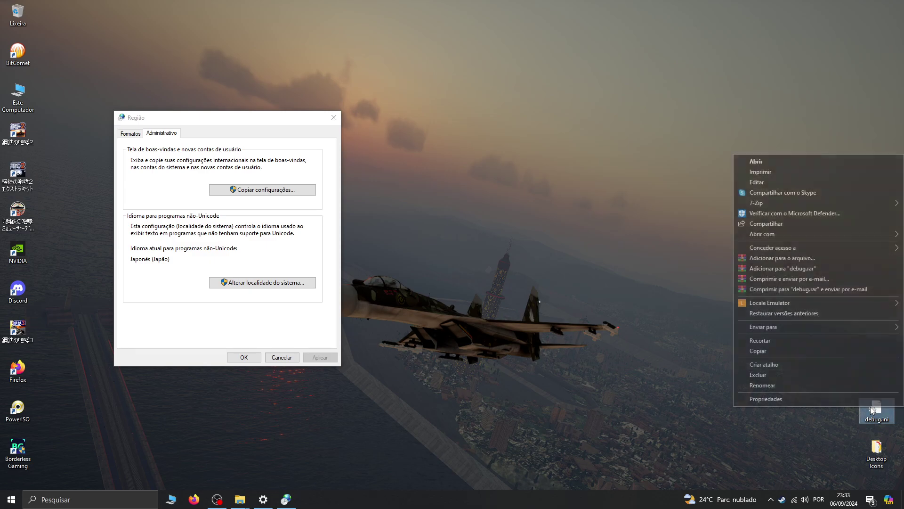
{"action": "left_click", "coordinate": [759, 341]}
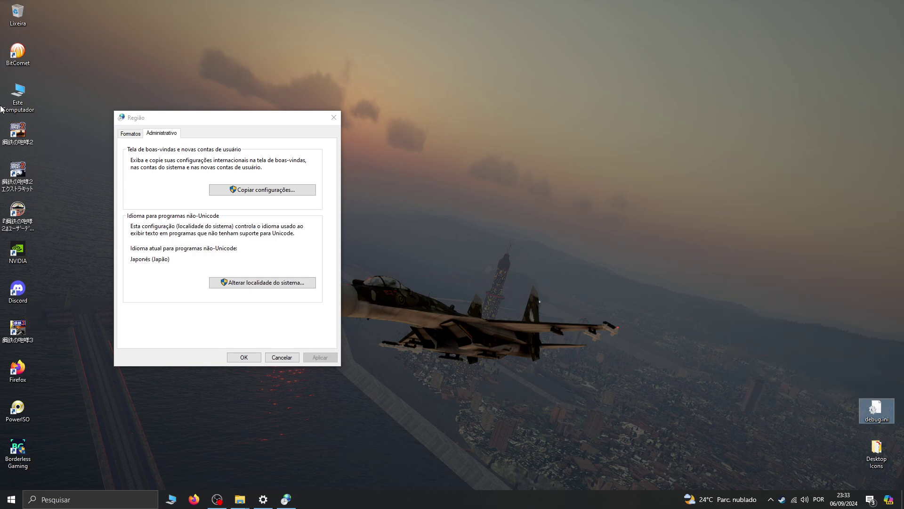
Step: Paste debug.ini into the Extra Kit's wsc2ex folder with admin approval and launch wsc2ex.exe
{"action": "left_click", "coordinate": [17, 172]}
{"action": "right_click", "coordinate": [17, 172]}
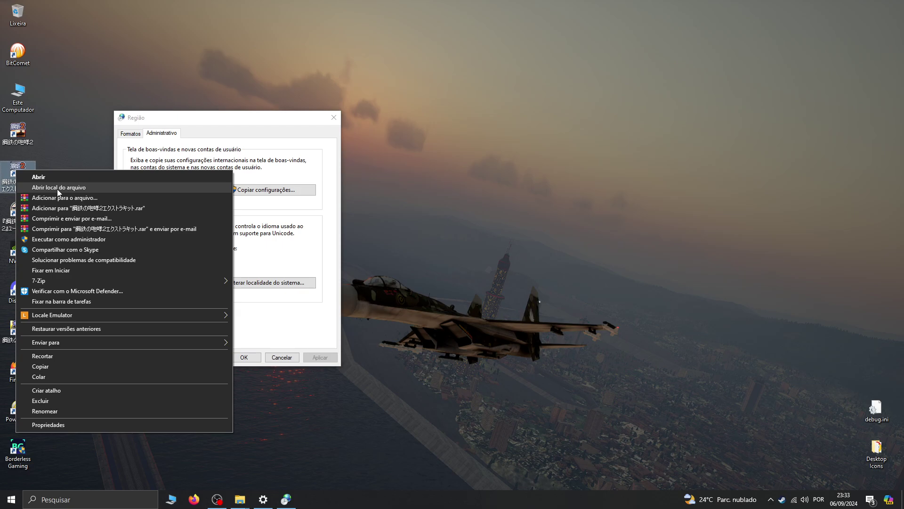
{"action": "left_click", "coordinate": [104, 188]}
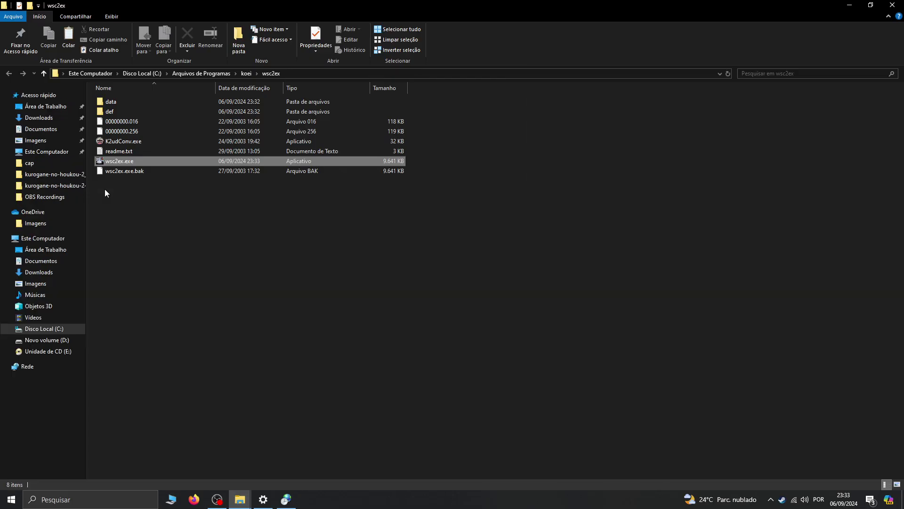
{"action": "key", "text": "ctrl+v"}
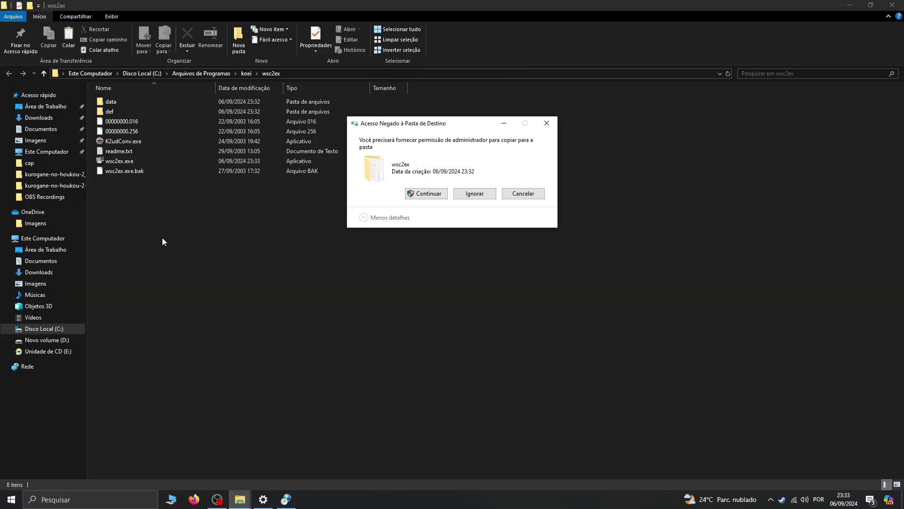
{"action": "left_click", "coordinate": [415, 194]}
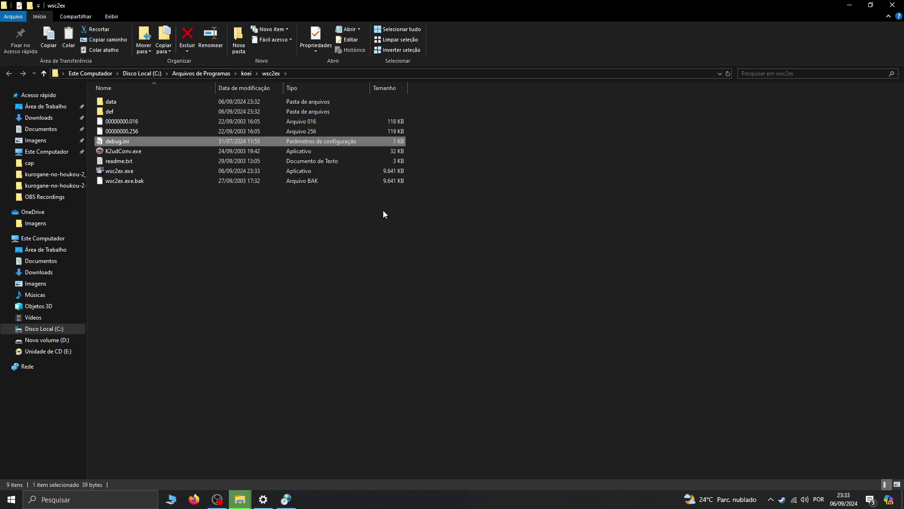
{"action": "left_click", "coordinate": [183, 230]}
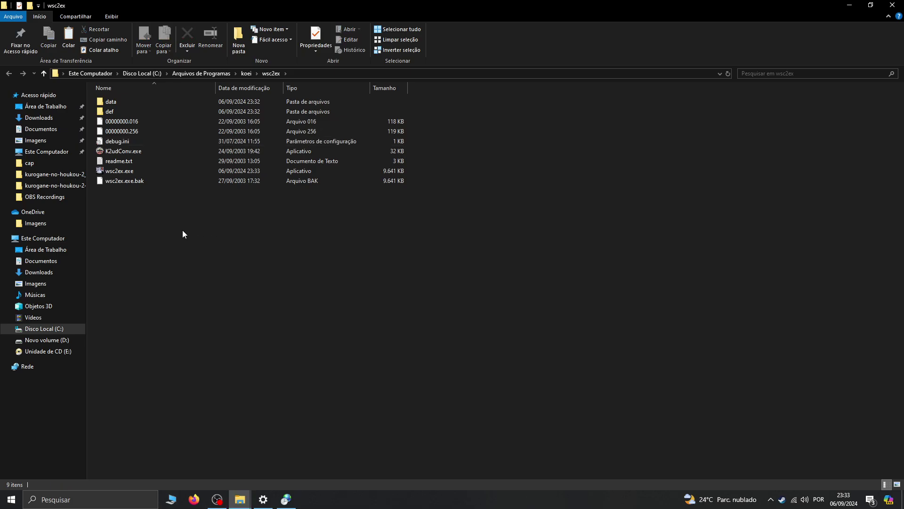
{"action": "double_click", "coordinate": [135, 174]}
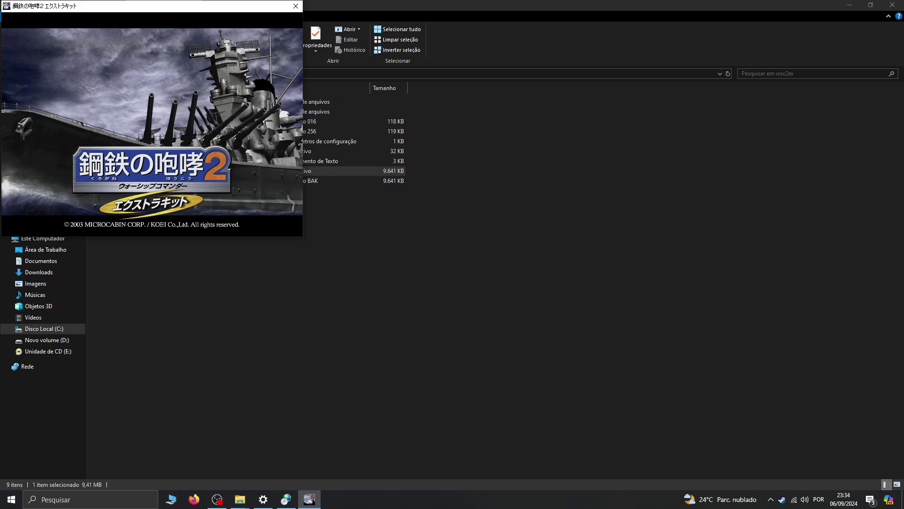
Step: Advance from the title screen to the main menu, then close the windowed game
{"action": "left_click", "coordinate": [87, 135]}
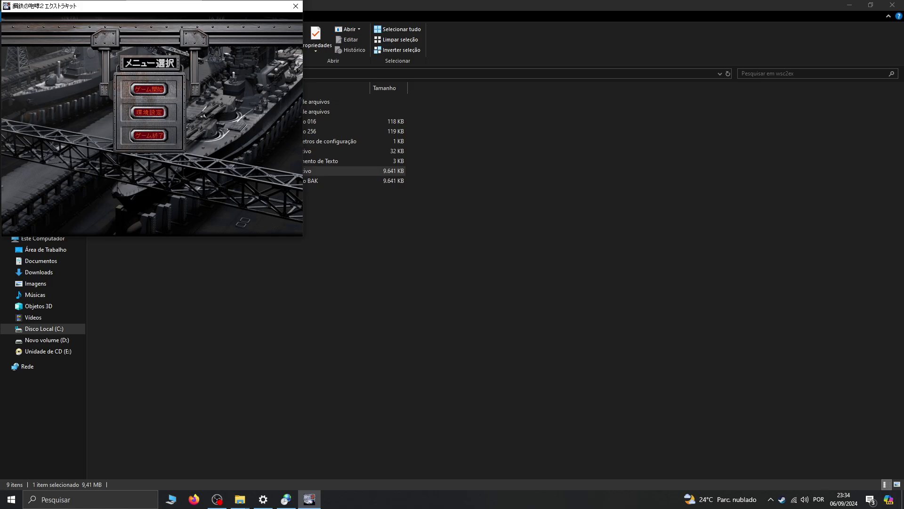
{"action": "left_click", "coordinate": [296, 6]}
{"action": "left_click", "coordinate": [261, 234]}
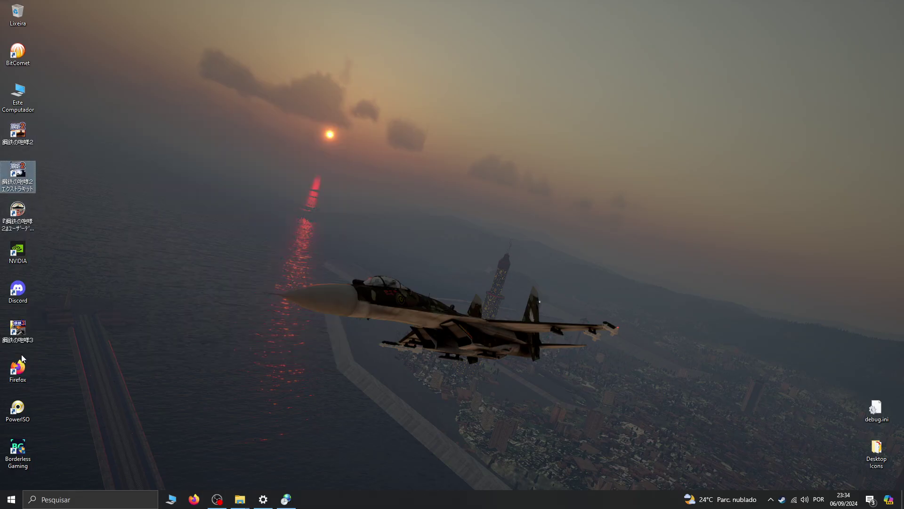
Step: Open the 鋼鉄の咆哮3 install folder from its desktop shortcut and view its debug.ini
{"action": "right_click", "coordinate": [21, 337]}
{"action": "left_click", "coordinate": [62, 82]}
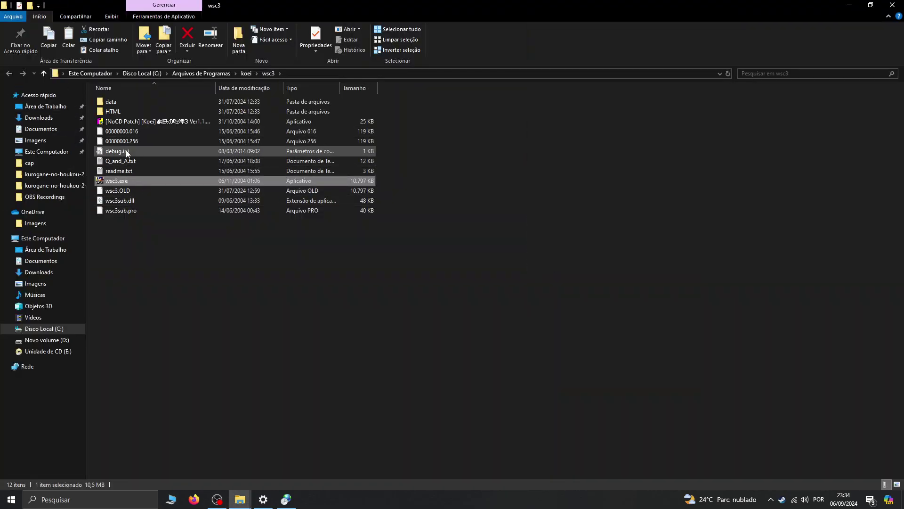
{"action": "double_click", "coordinate": [127, 152]}
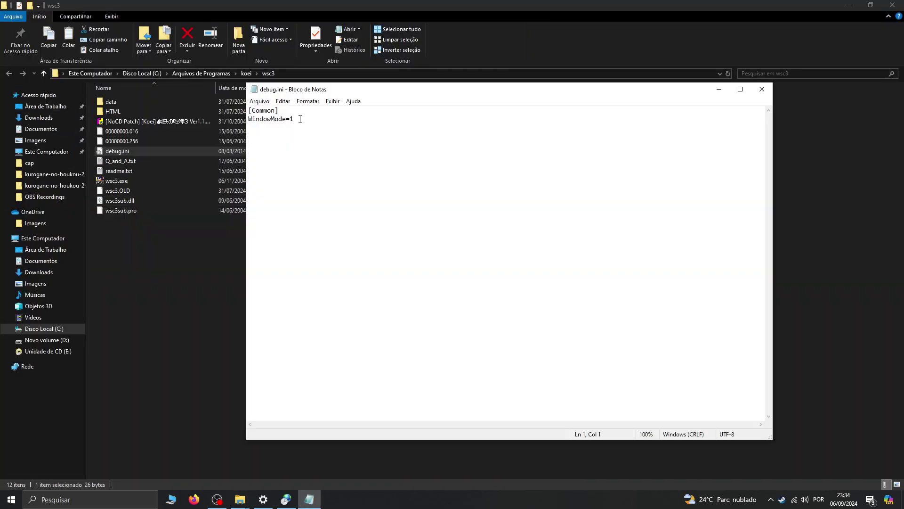